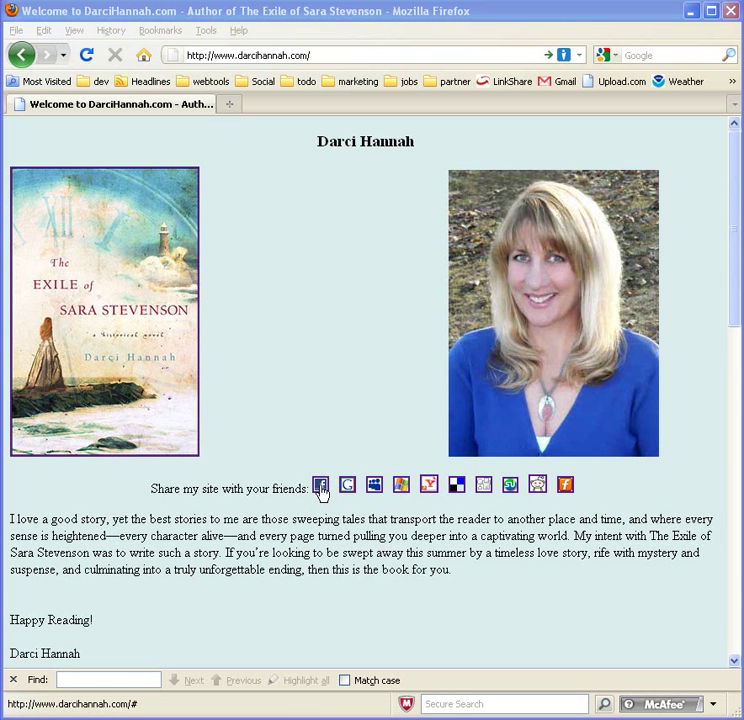
Step: Start sharing the author website on Facebook and reposition the login popup lower on screen
click(321, 487)
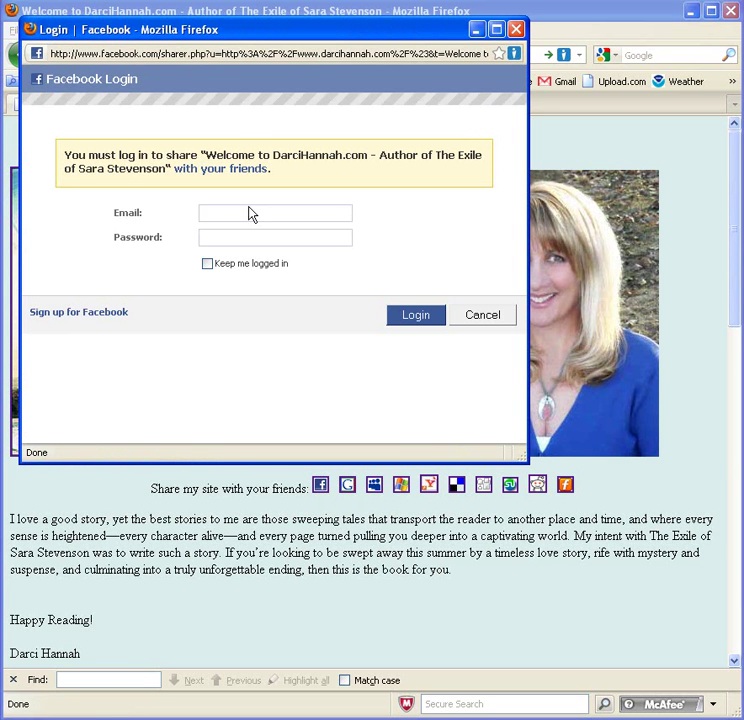
click(250, 214)
drag(102, 32, 152, 82)
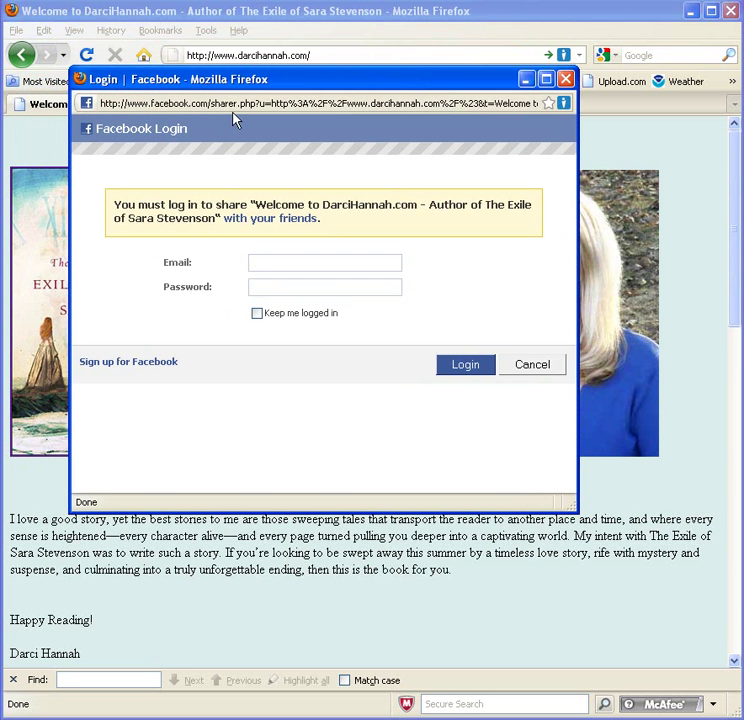
drag(230, 82, 243, 134)
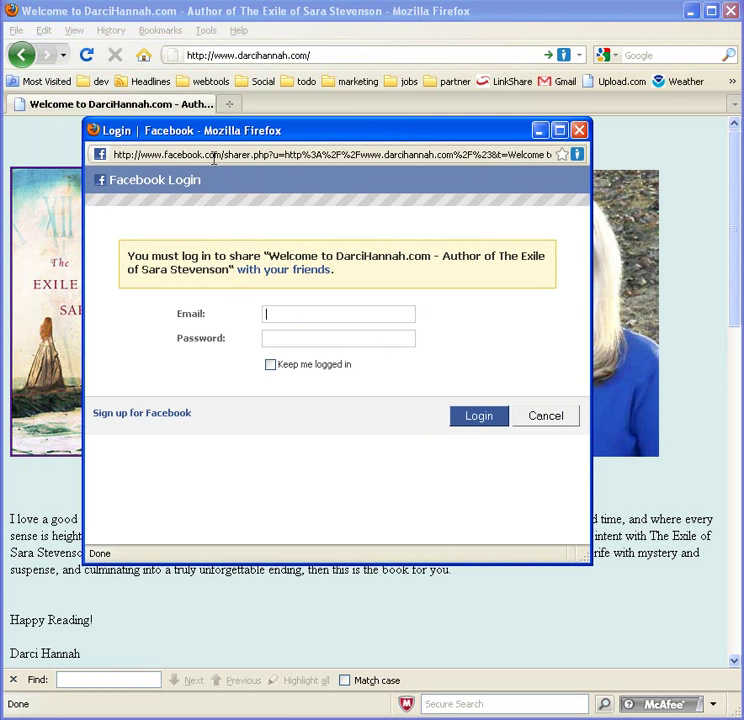
Step: Log in to Facebook with the saved email and autofilled password
click(289, 318)
key(Down)
key(Return)
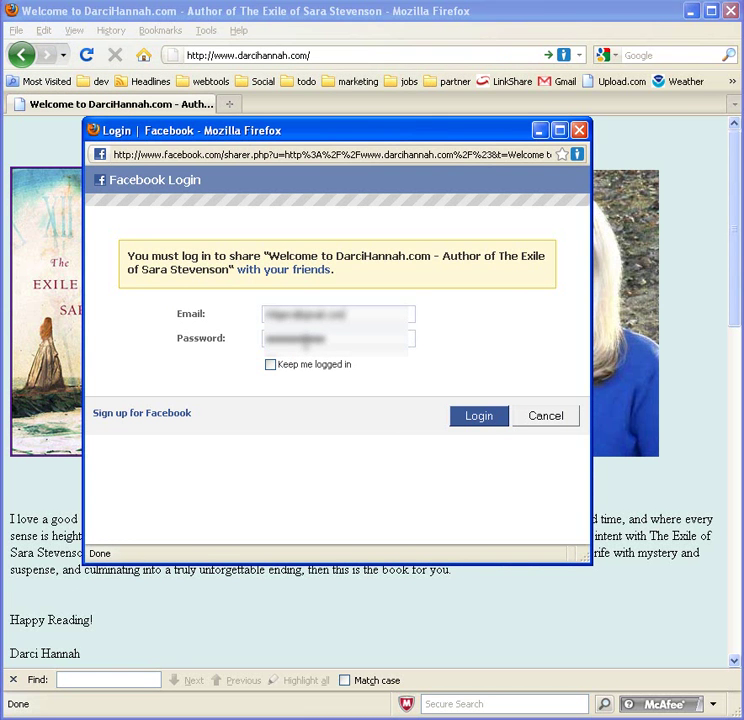
click(477, 418)
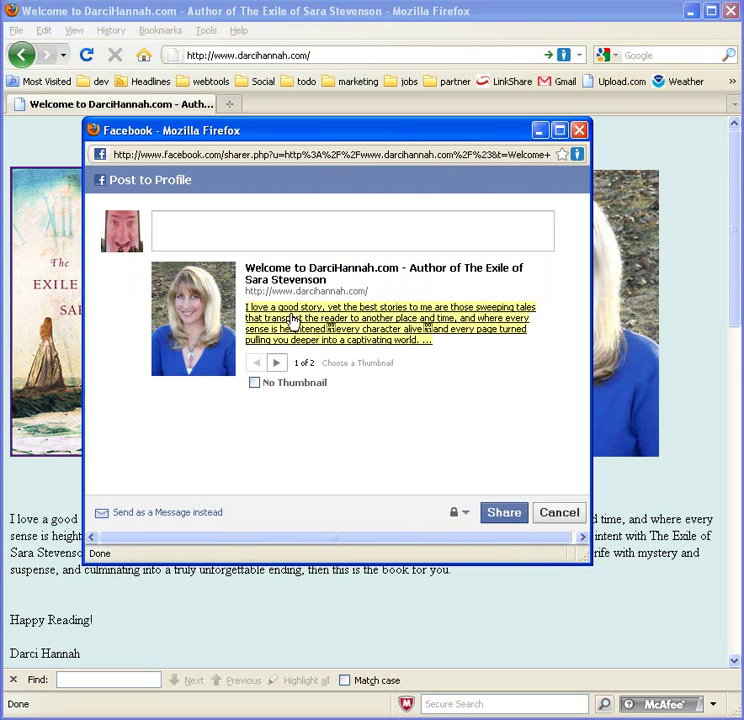
Step: Replace the garbled character after 'heightened' in the description with a dash
click(346, 339)
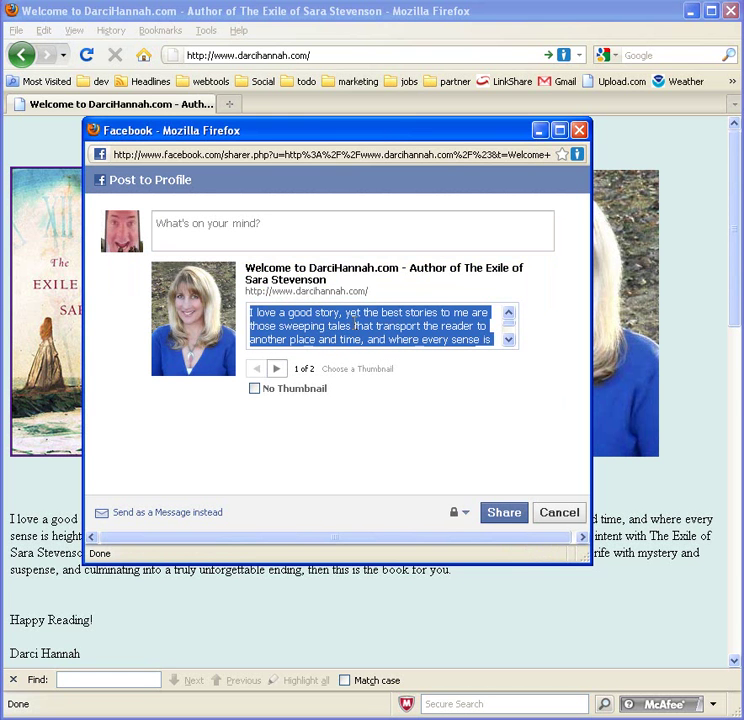
scroll(511, 330, down, 1)
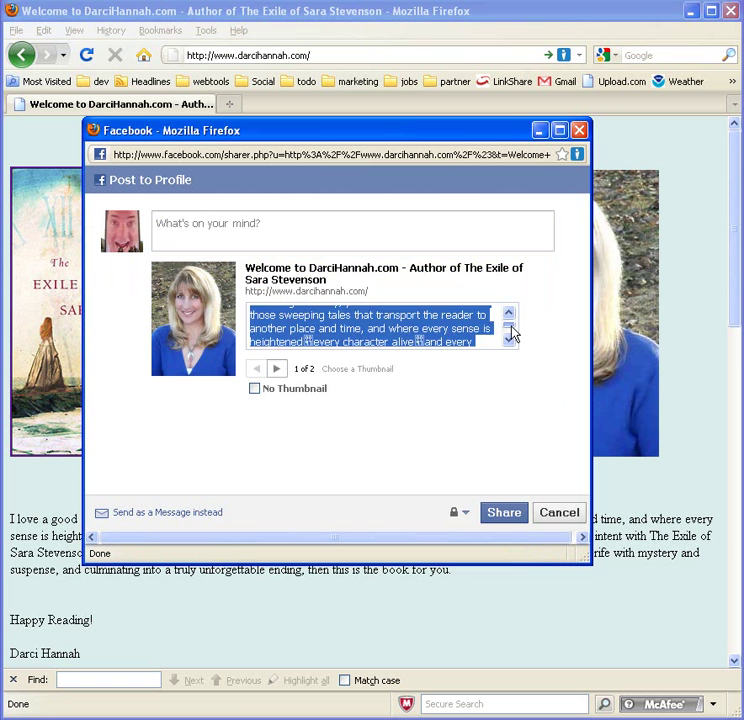
scroll(511, 332, down, 1)
click(358, 285)
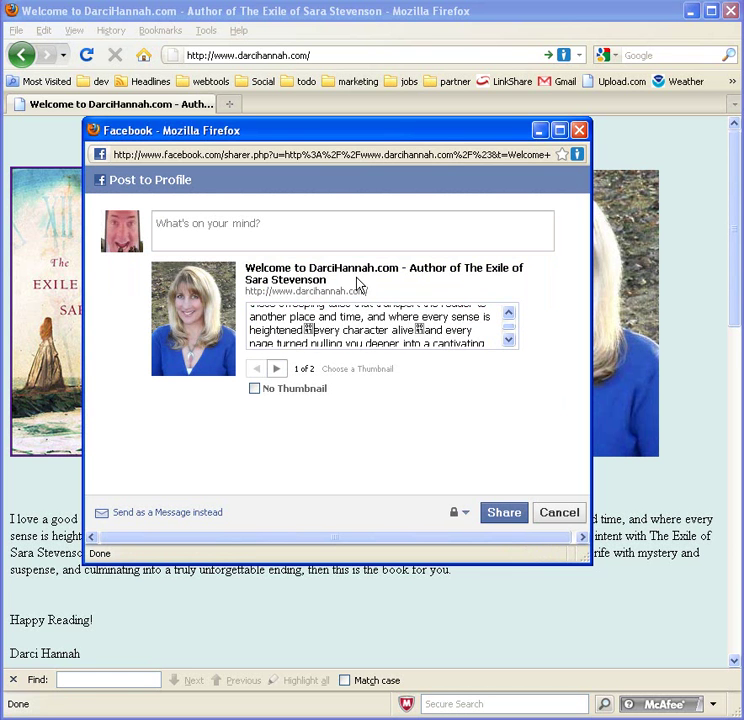
key(BackSpace)
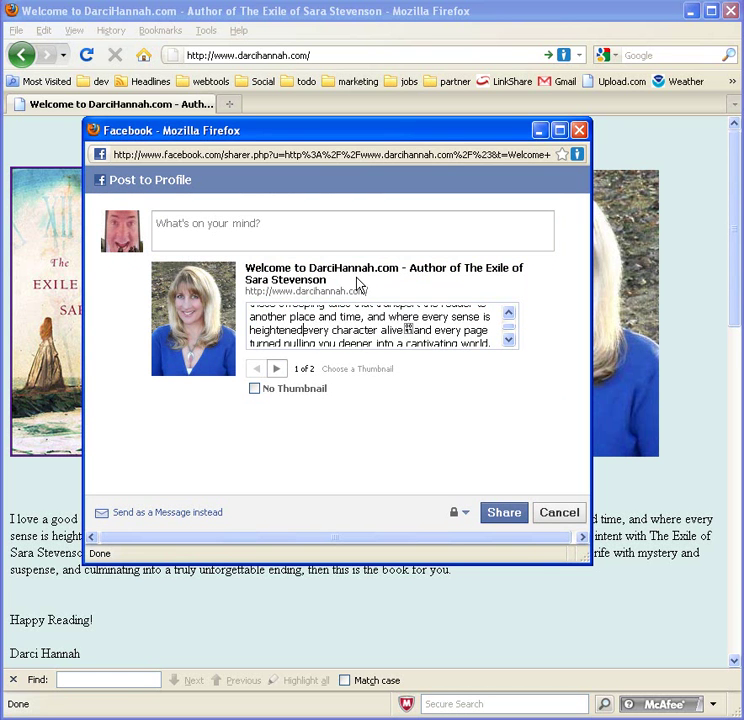
text(-)
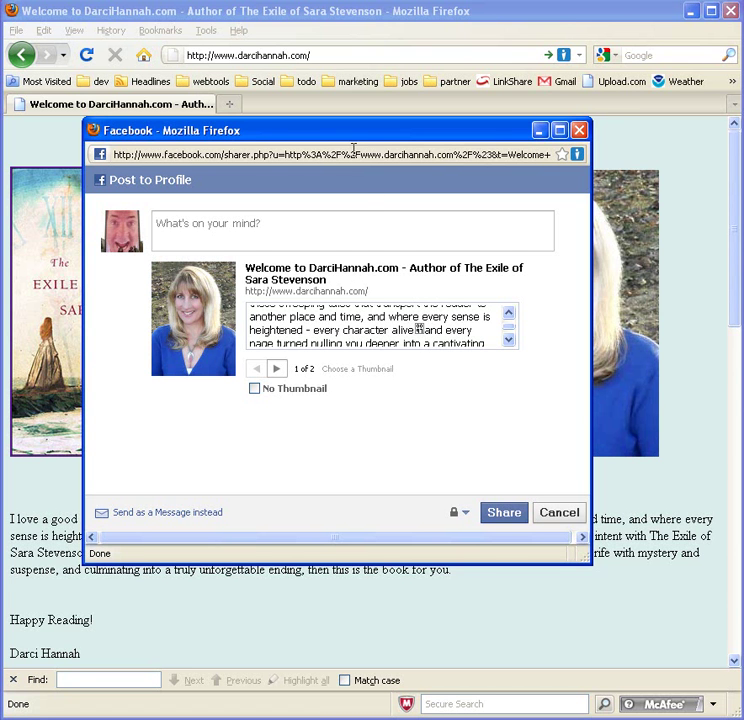
Step: Replace the garbled character after 'alive' with a spaced dash
drag(348, 142, 348, 82)
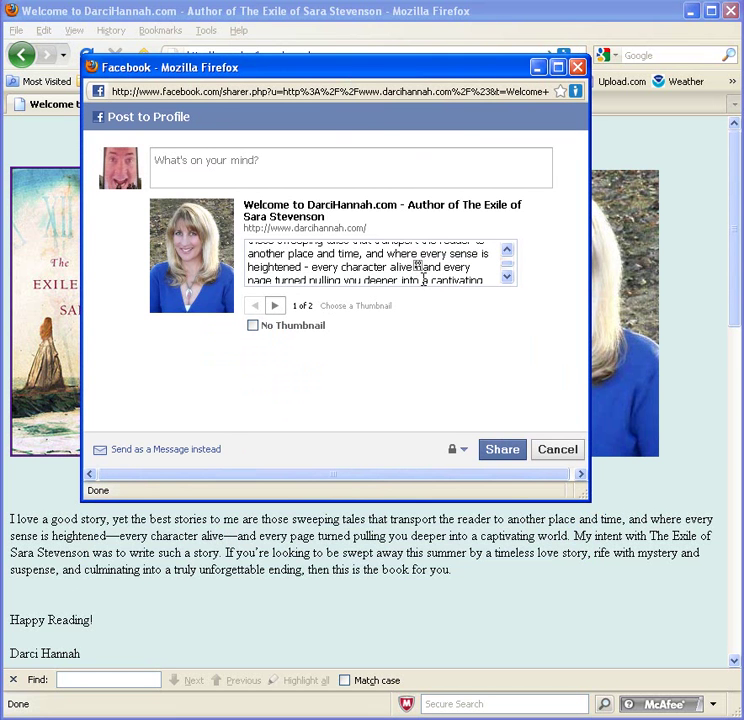
key(BackSpace)
text(-)
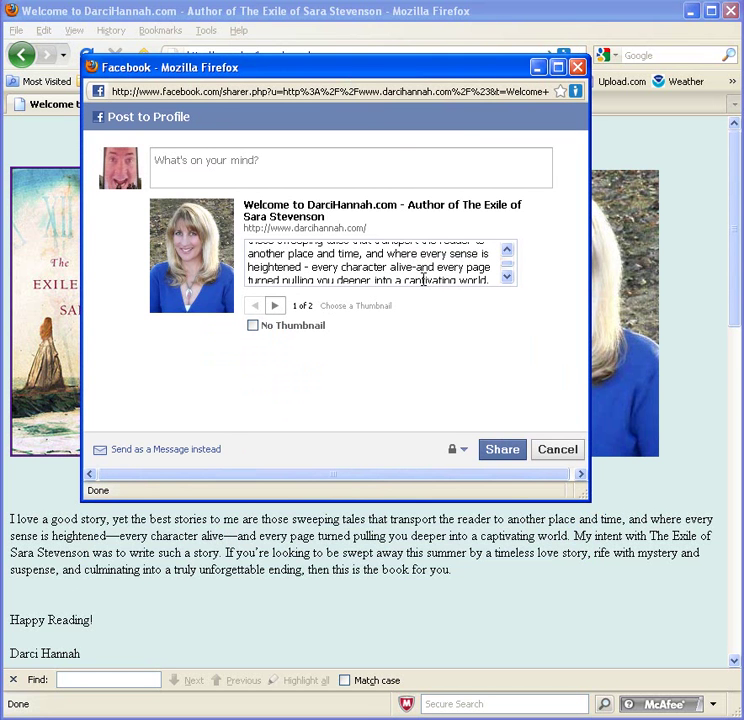
click(410, 267)
click(420, 267)
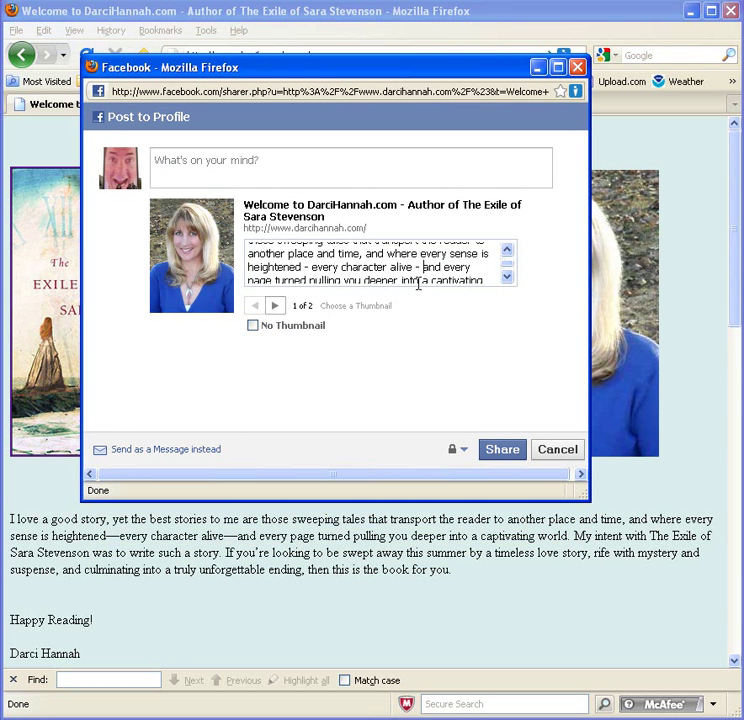
click(508, 259)
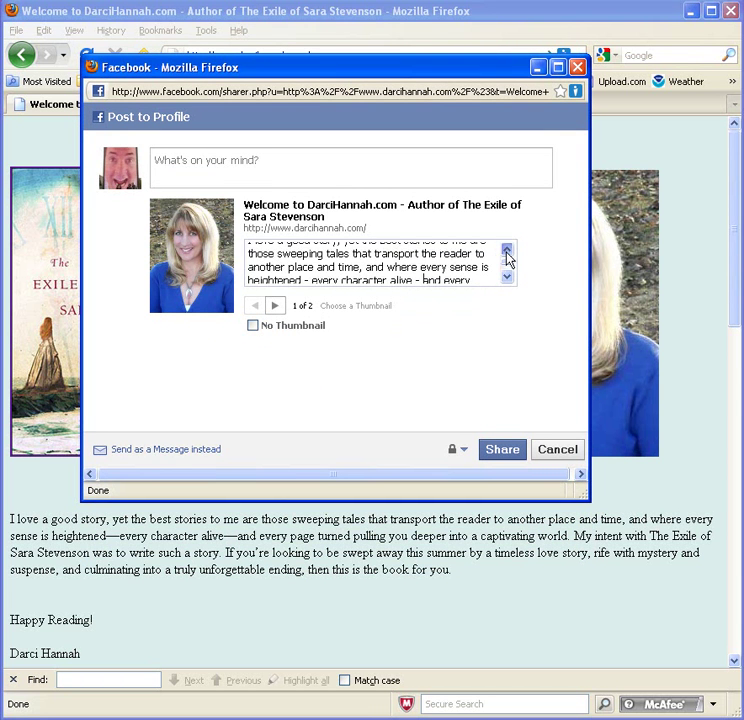
click(508, 256)
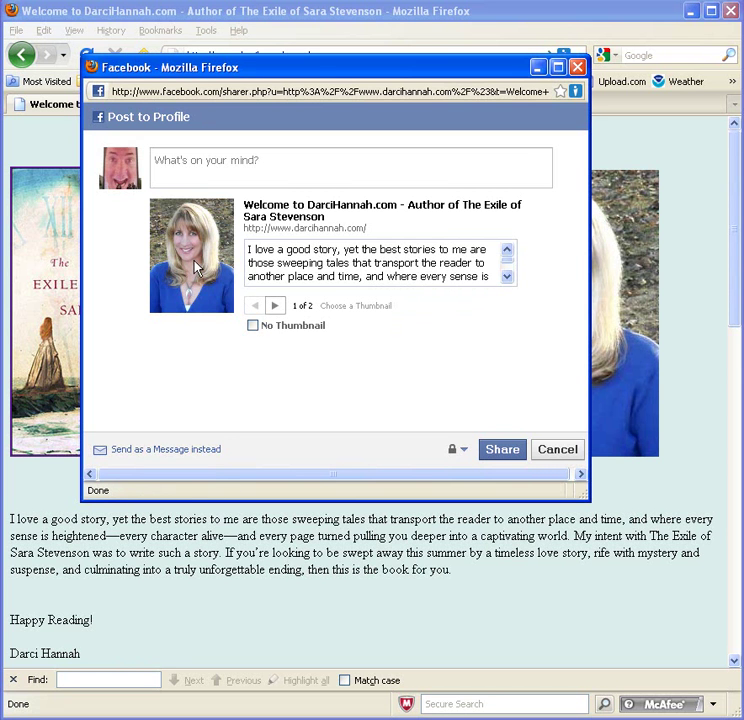
Step: Choose the book-cover thumbnail, add 'Check out this great book from a new author.', and share
click(278, 308)
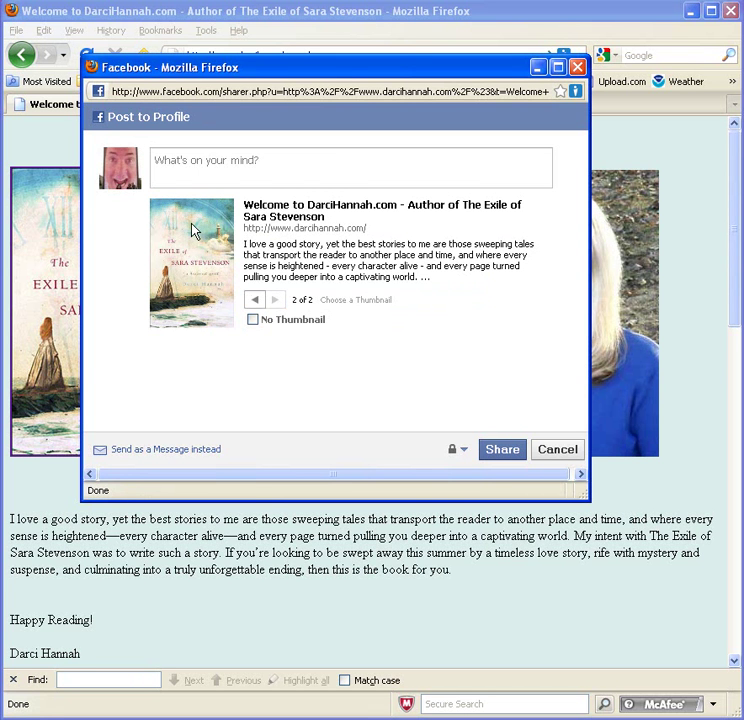
click(301, 158)
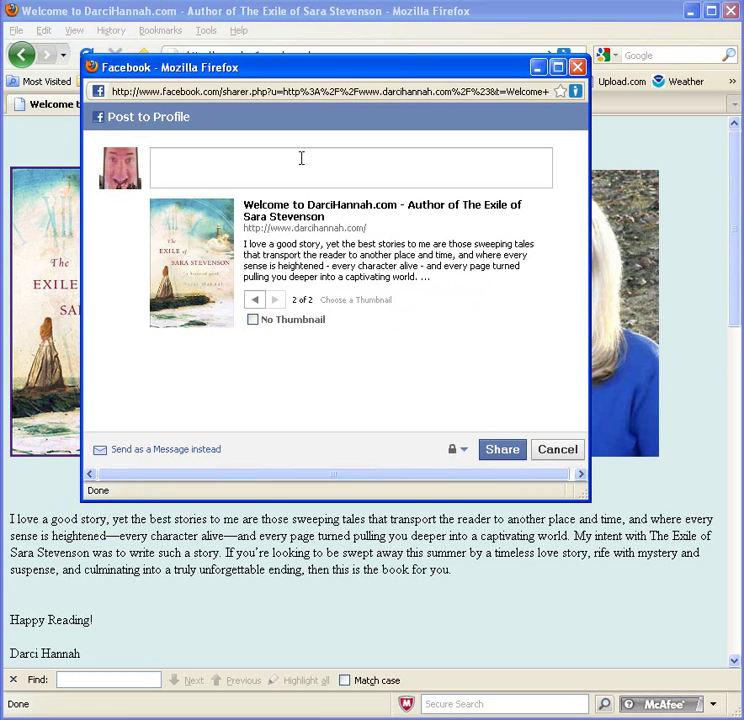
text(Ch)
text(eck out this )
text(great book)
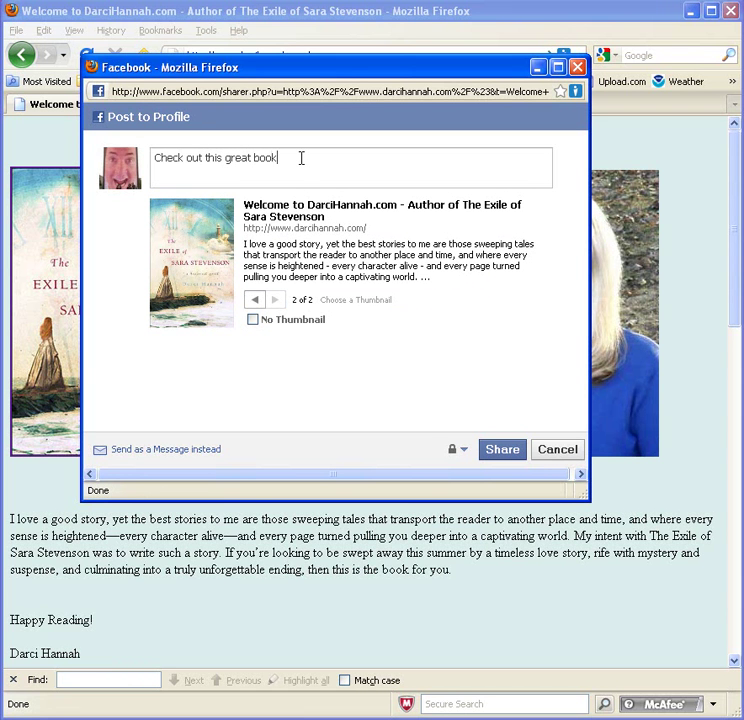
text( from a new author.)
click(502, 451)
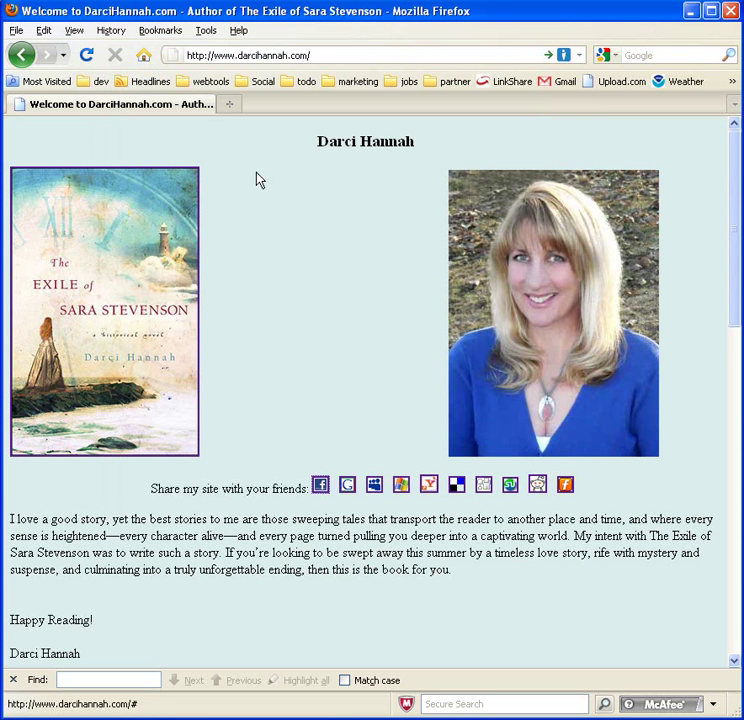
click(229, 107)
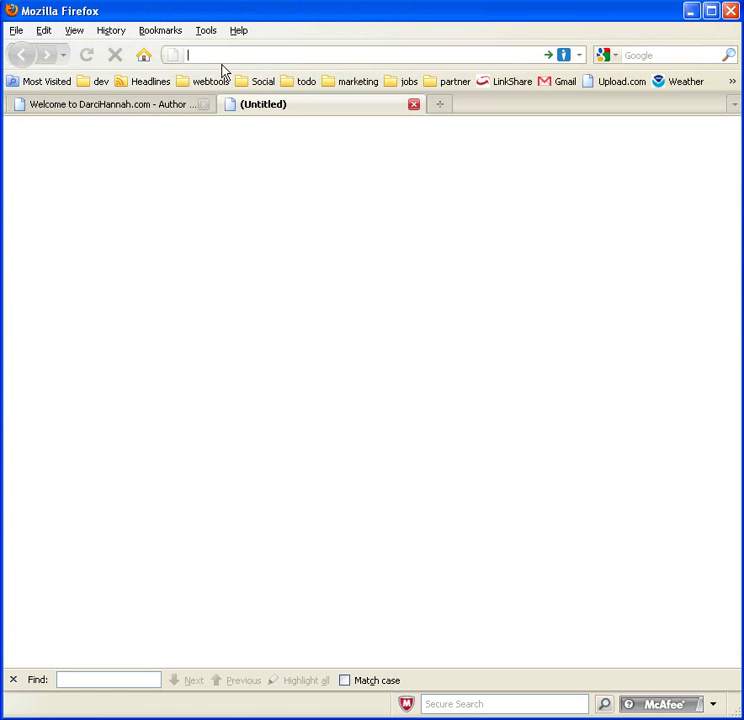
text(www.fac)
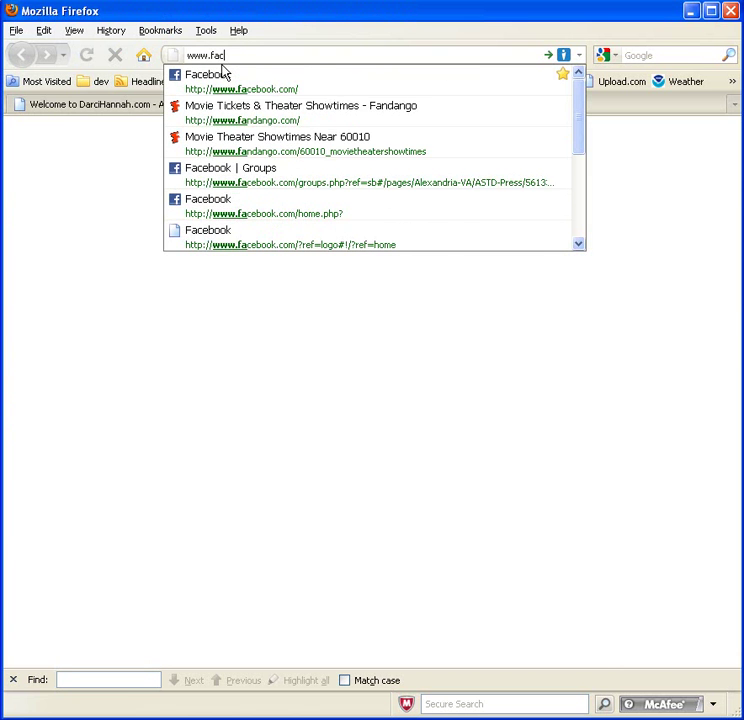
key(Down)
key(Return)
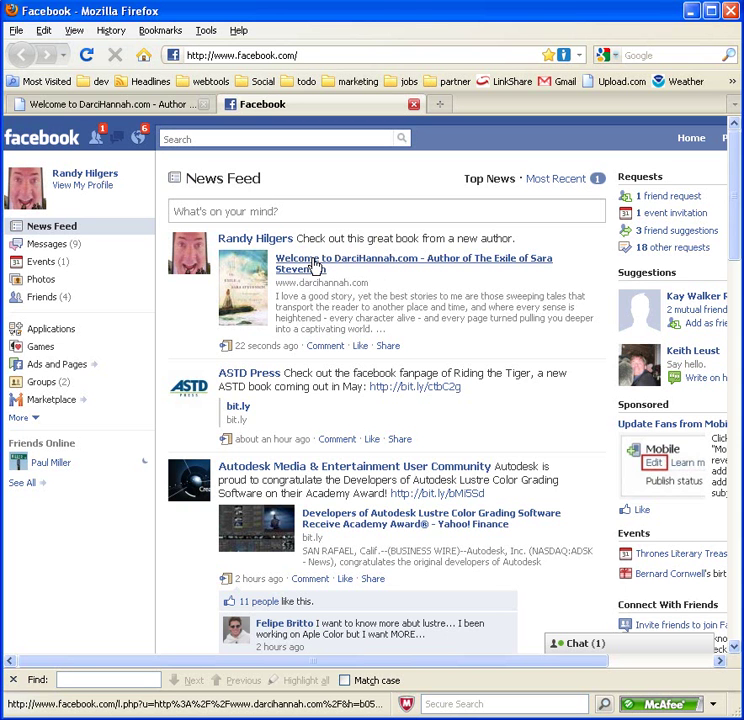
Step: Open DarciHannah.com from the shared post's title link in the News Feed
click(315, 265)
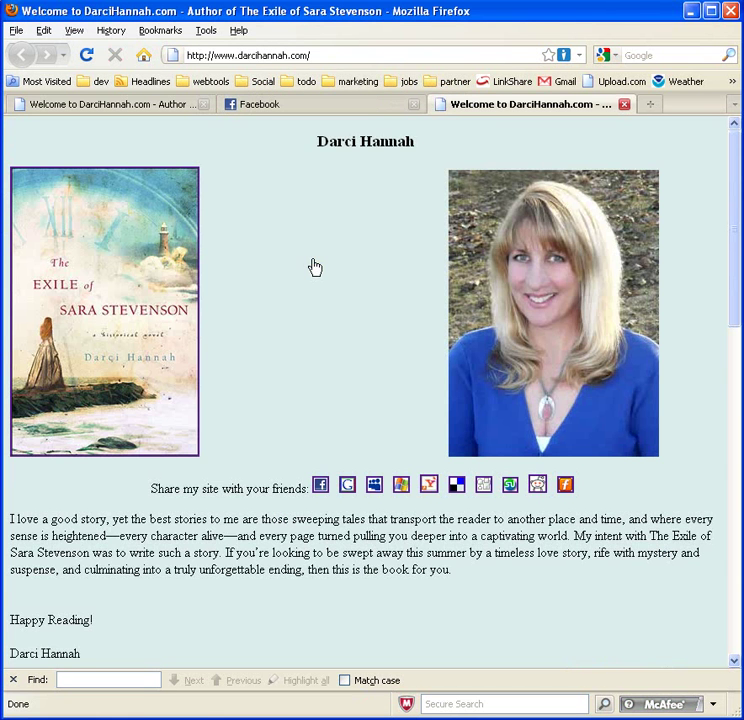